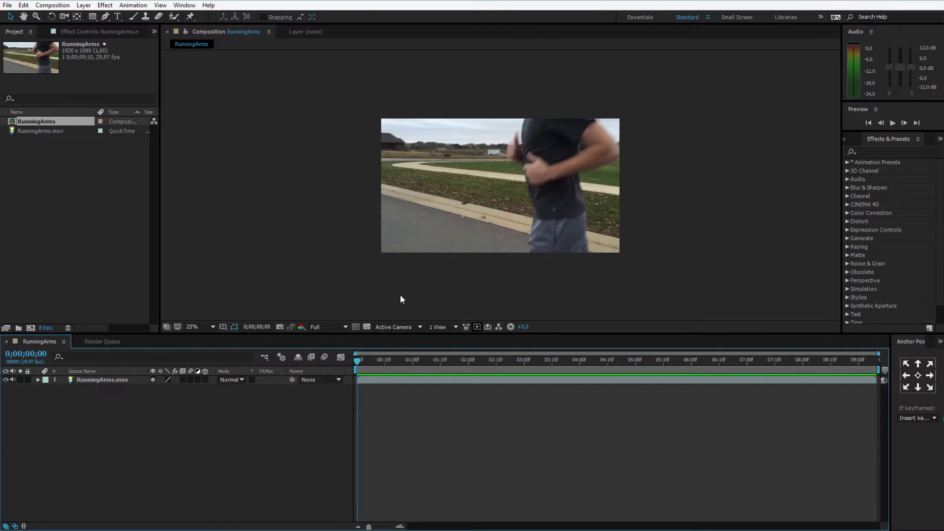
- Scrub the running footage to 0;00;03;13, where the stop sign first appears
mouse_move(375, 361)
left_mouse_down()
mouse_move(363, 361)
mouse_move(762, 373)
mouse_move(548, 361)
left_mouse_up()
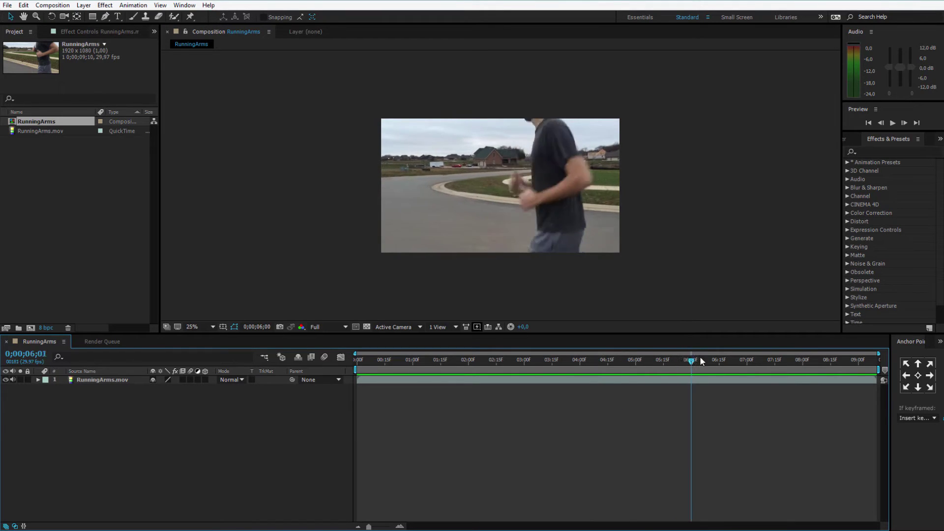
left_click(388, 180)
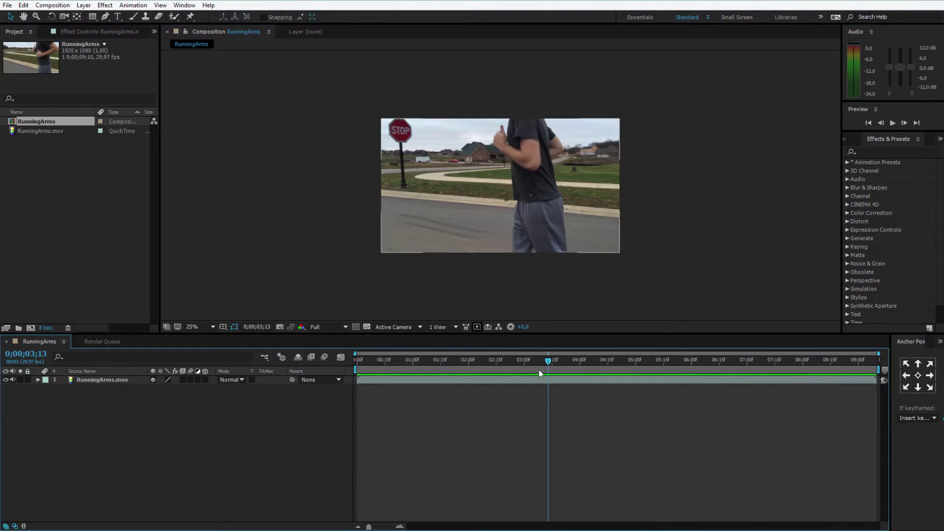
mouse_move(539, 360)
left_mouse_down()
mouse_move(483, 357)
mouse_move(565, 358)
left_mouse_up()
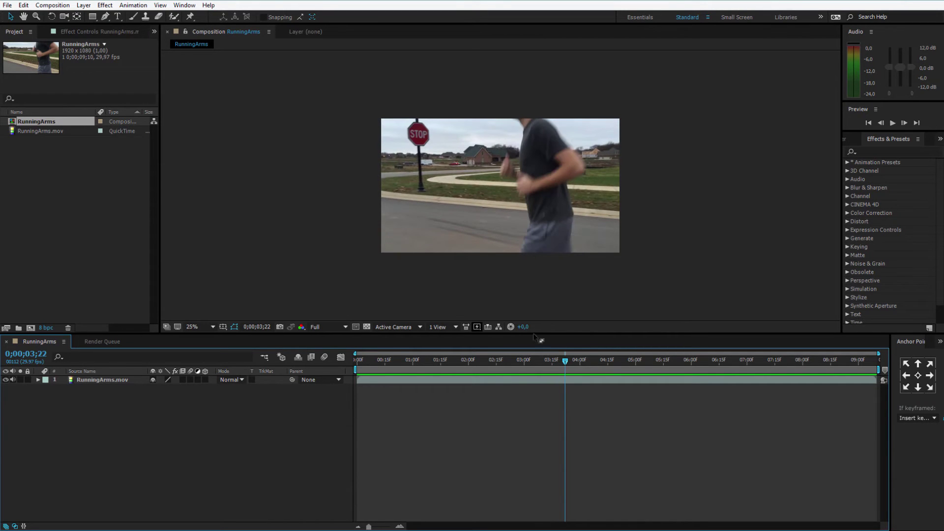
left_click(603, 242)
left_click(568, 360)
left_click_drag(568, 362, 512, 364)
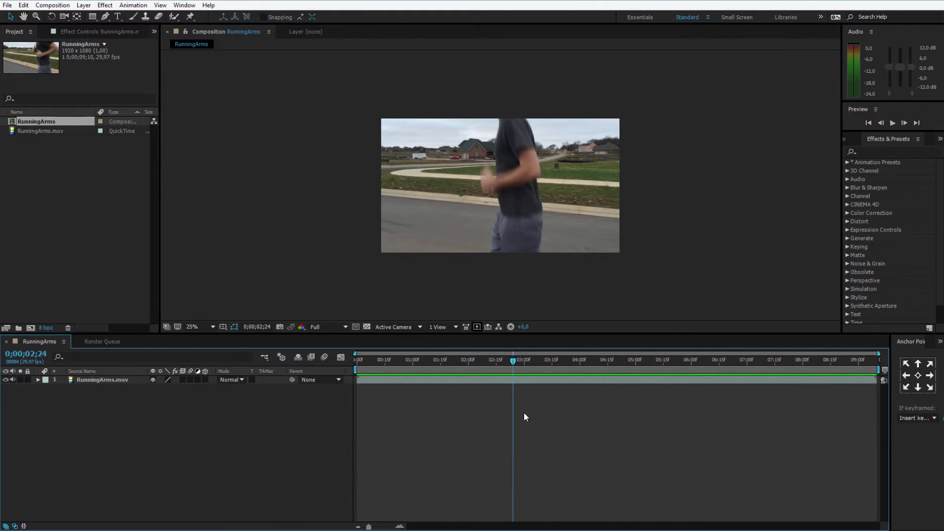
left_click_drag(517, 362, 554, 396)
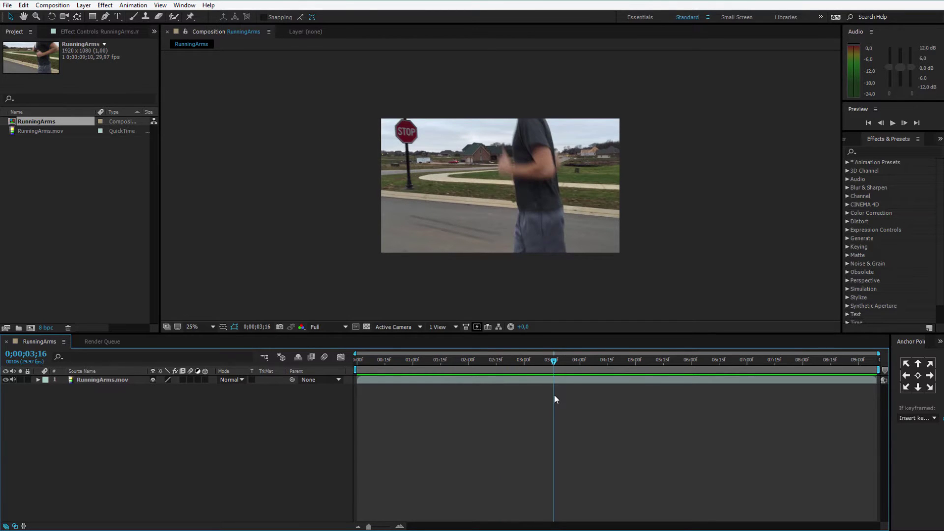
left_click_drag(553, 368, 554, 376)
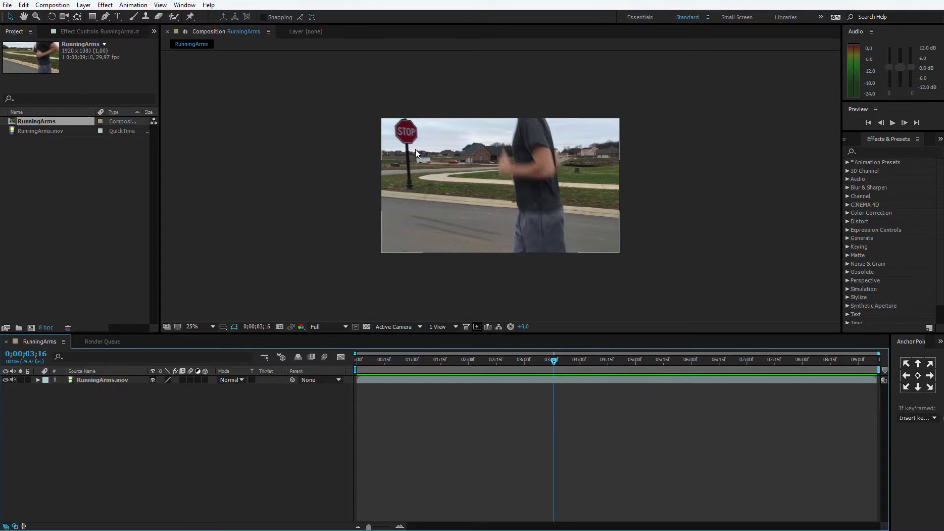
mouse_move(525, 363)
left_mouse_down()
mouse_move(515, 364)
mouse_move(550, 362)
left_mouse_up()
- Split the RunningArms.mov layer at 3;13 with Edit > Split Layer
left_click(545, 382)
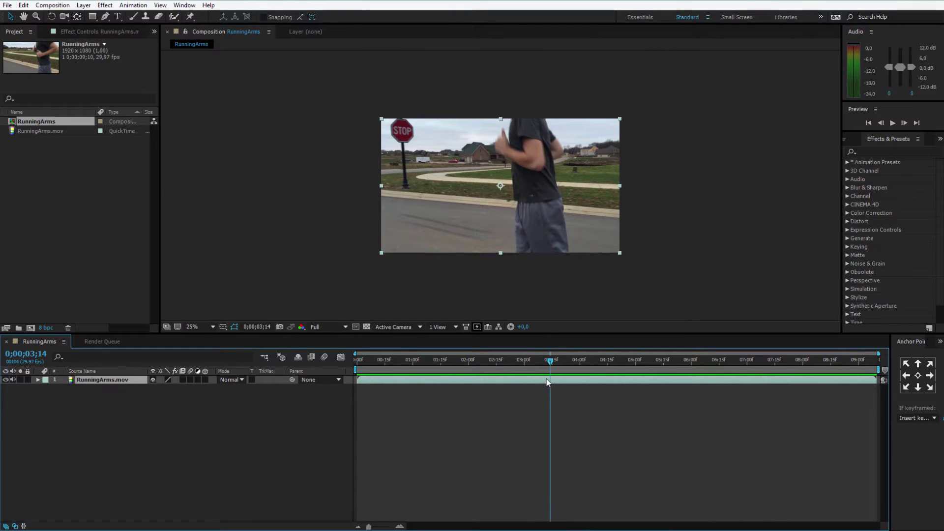
left_click(23, 5)
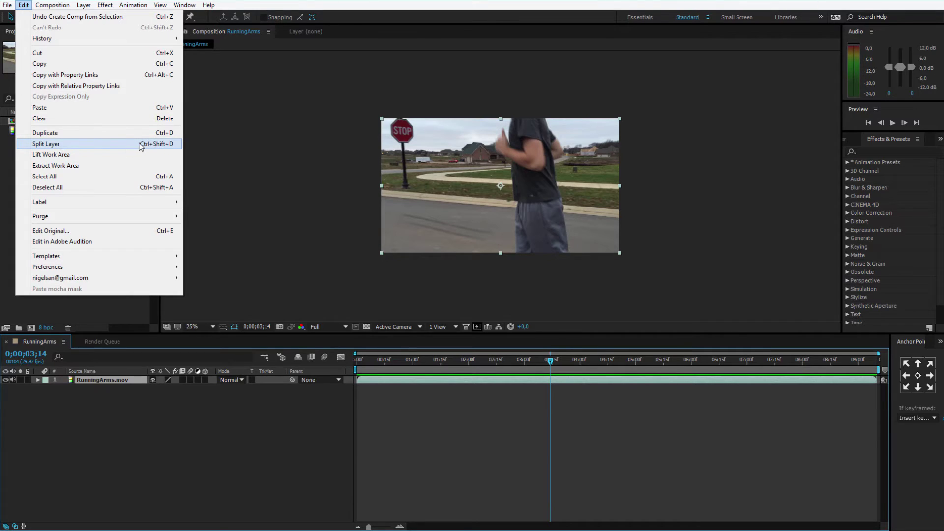
left_click(154, 144)
left_click(547, 362)
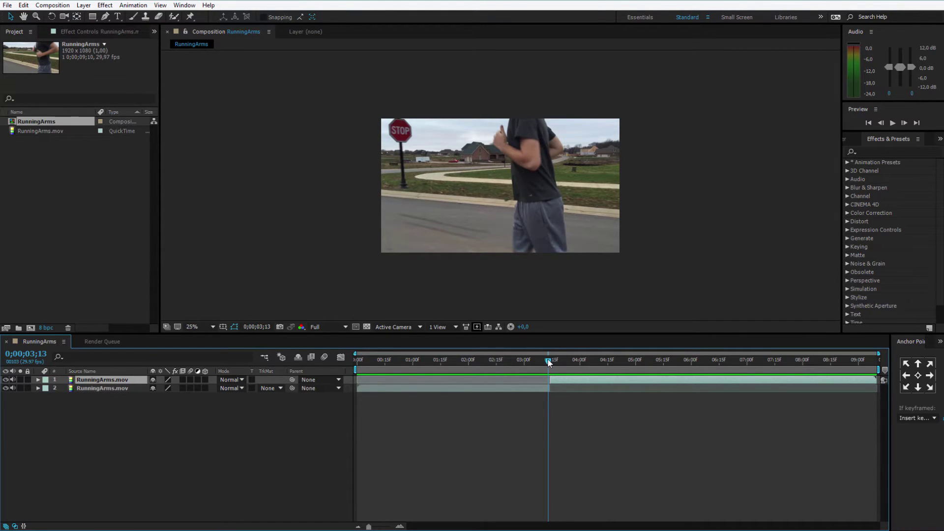
- Trim layer 1's in-point to 0;00;04;00 and preview the resulting jump cut
left_click_drag(549, 362, 580, 363)
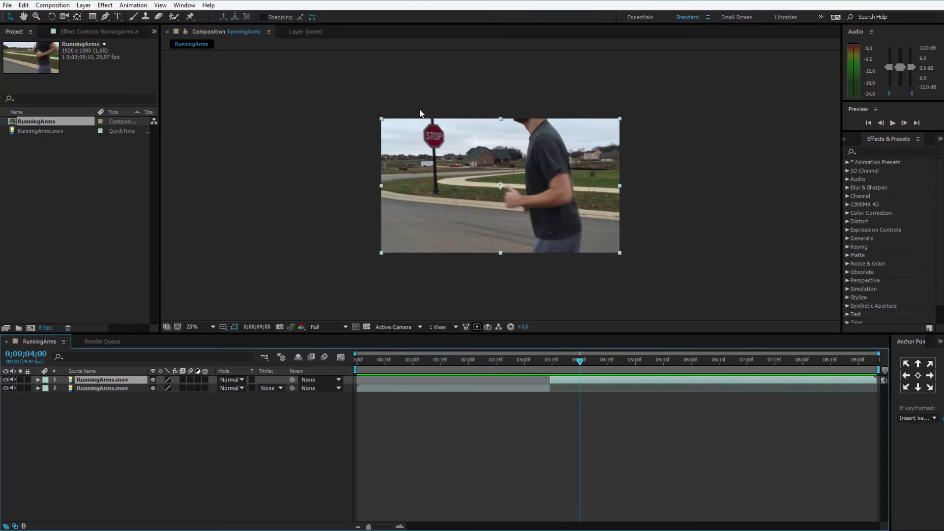
mouse_move(550, 381)
left_mouse_down()
mouse_move(578, 381)
mouse_move(557, 383)
left_mouse_up()
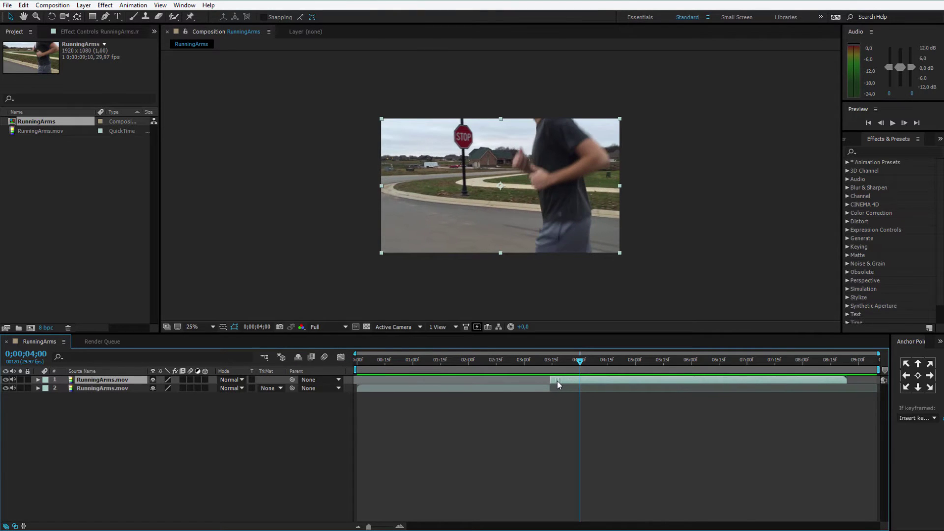
left_click(522, 363)
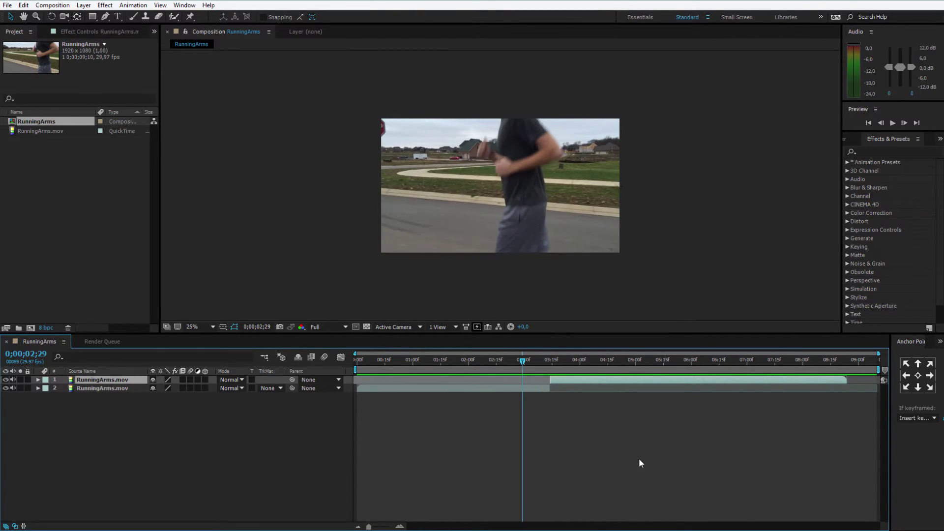
key("space")
key("space")
left_click(546, 363)
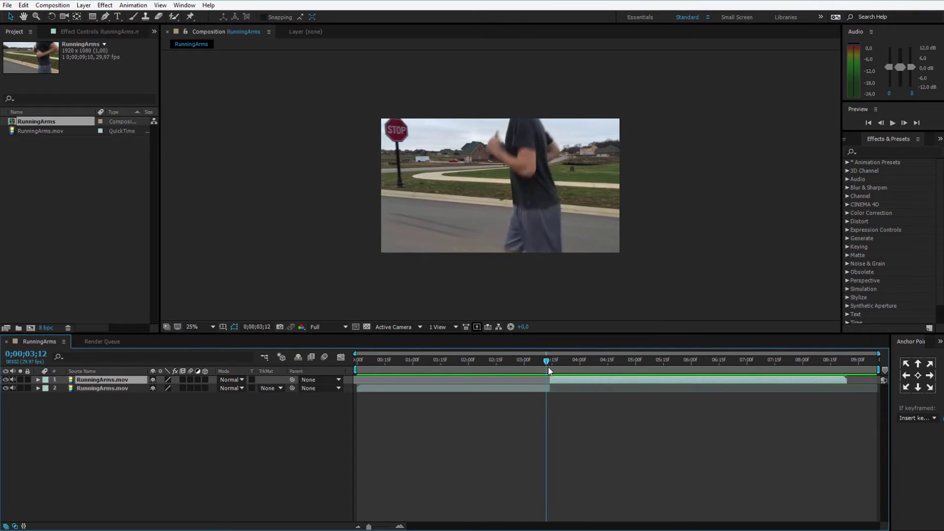
left_click_drag(548, 369, 550, 373)
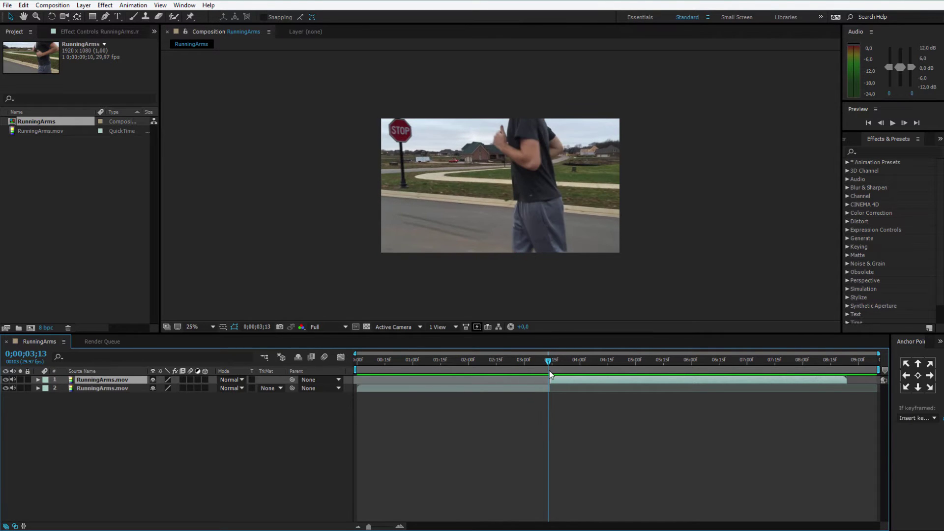
left_click_drag(550, 372, 582, 376)
- Split the top layer again at 4;02 and at 5;01
key("ctrl+shift+d")
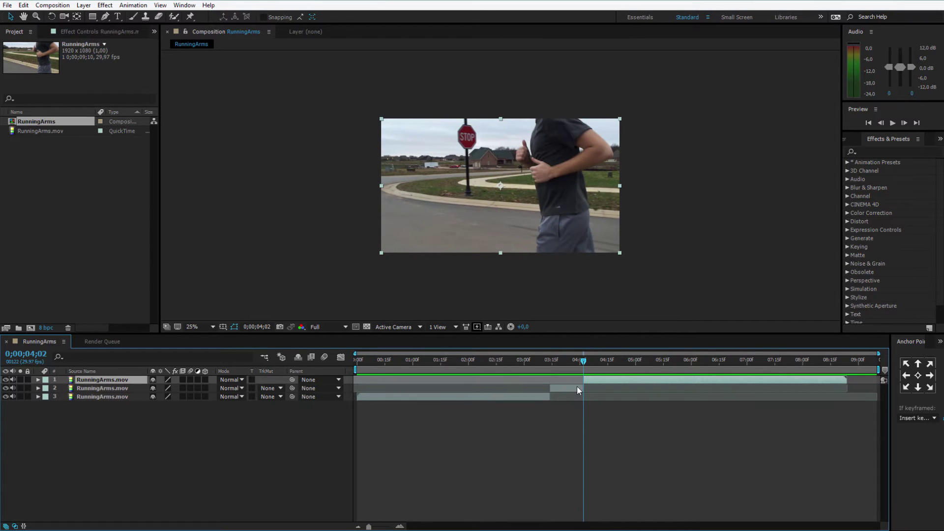
mouse_move(584, 369)
left_mouse_down()
mouse_move(617, 362)
mouse_move(616, 382)
mouse_move(589, 381)
mouse_move(604, 361)
mouse_move(632, 363)
mouse_move(636, 379)
left_mouse_up()
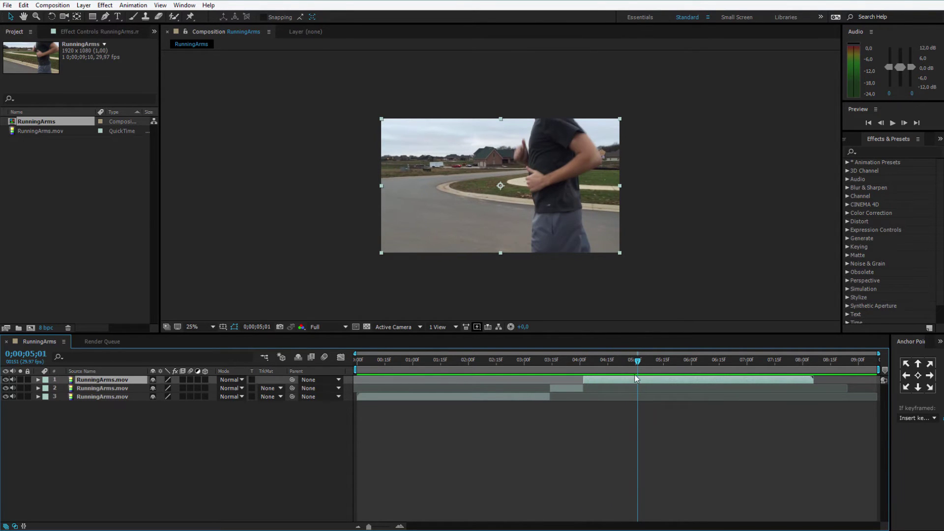
key("ctrl+shift+d")
key("space")
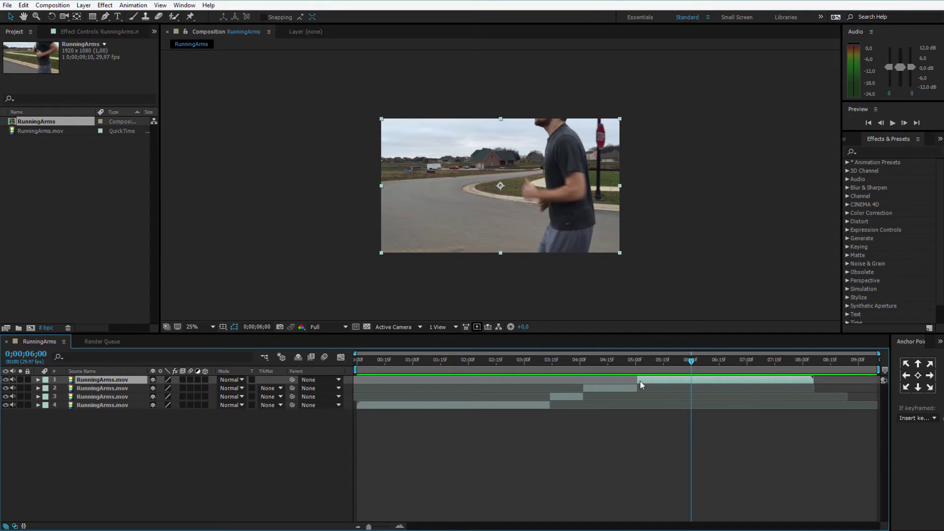
- Move the newest layer's in-point to 6;00 and preview the jump cuts
mouse_move(639, 380)
left_mouse_down()
mouse_move(693, 380)
mouse_move(644, 385)
left_mouse_up()
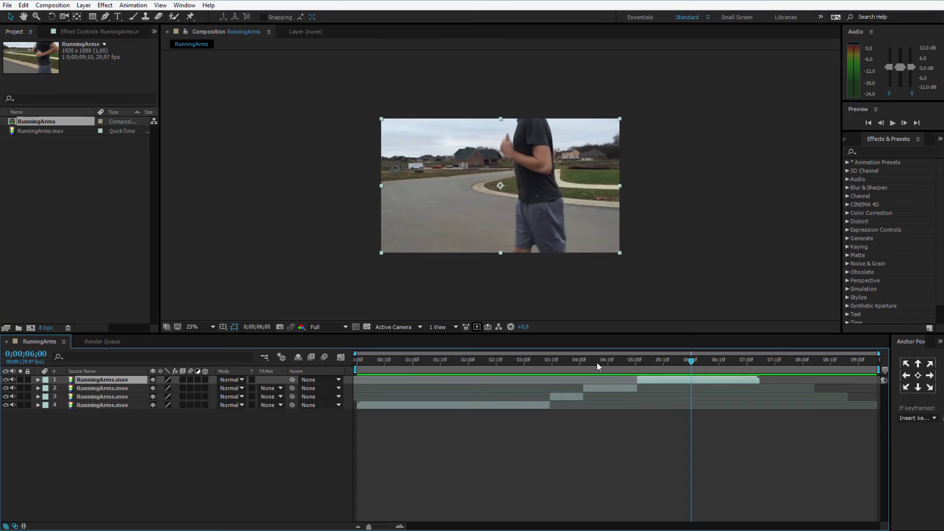
left_click(494, 359)
key("space")
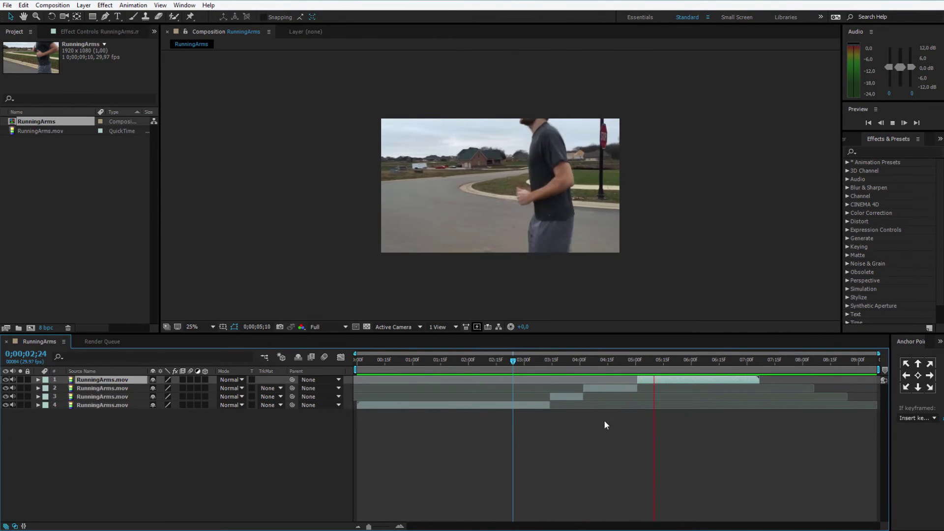
- Shift the second layer slightly later in time and preview the new timing
mouse_move(578, 362)
left_mouse_down()
mouse_move(595, 370)
mouse_move(543, 368)
mouse_move(570, 370)
left_mouse_up()
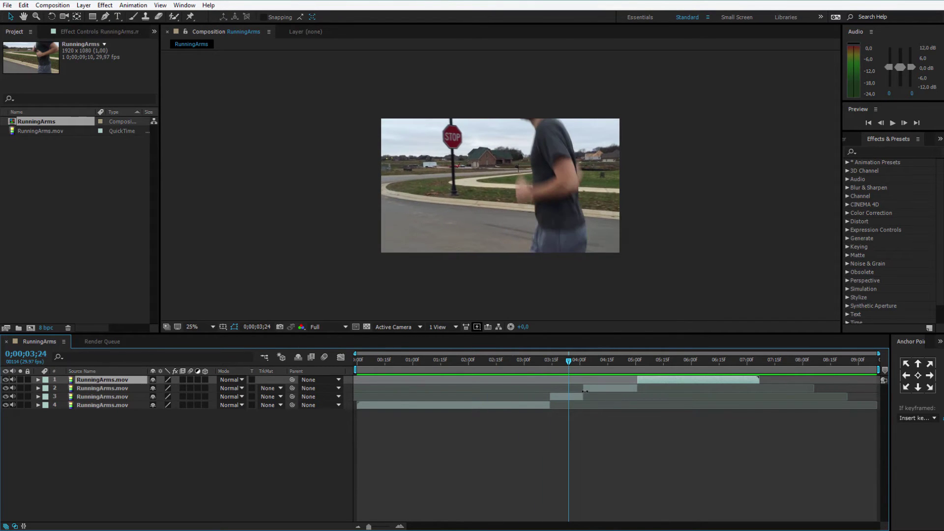
left_click(584, 391)
left_click_drag(575, 392, 588, 392)
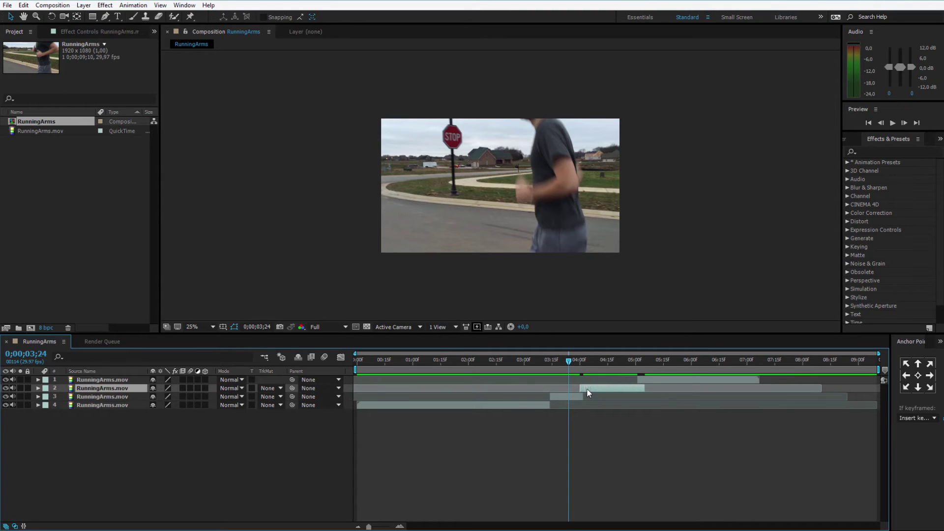
key("space")
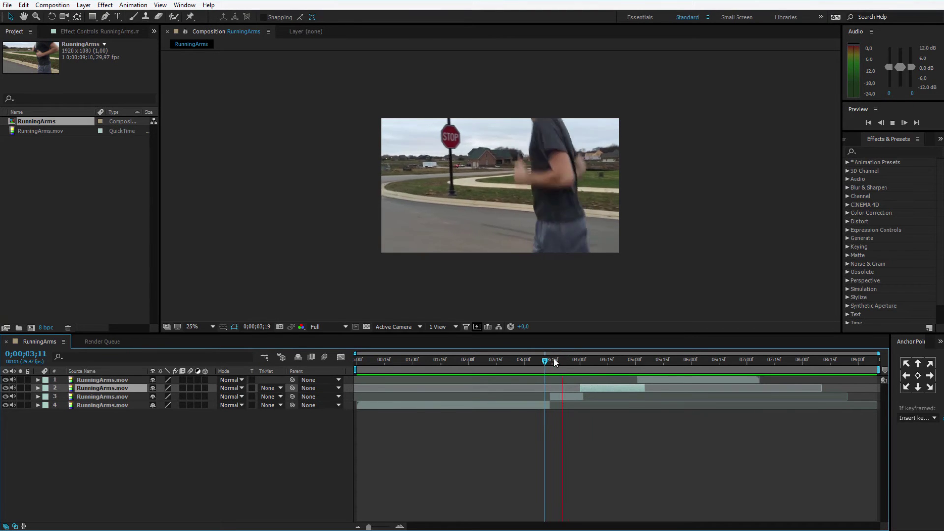
left_click_drag(524, 359, 561, 371)
- Scale up the third layer for a zoomed-in shot
left_click(564, 396)
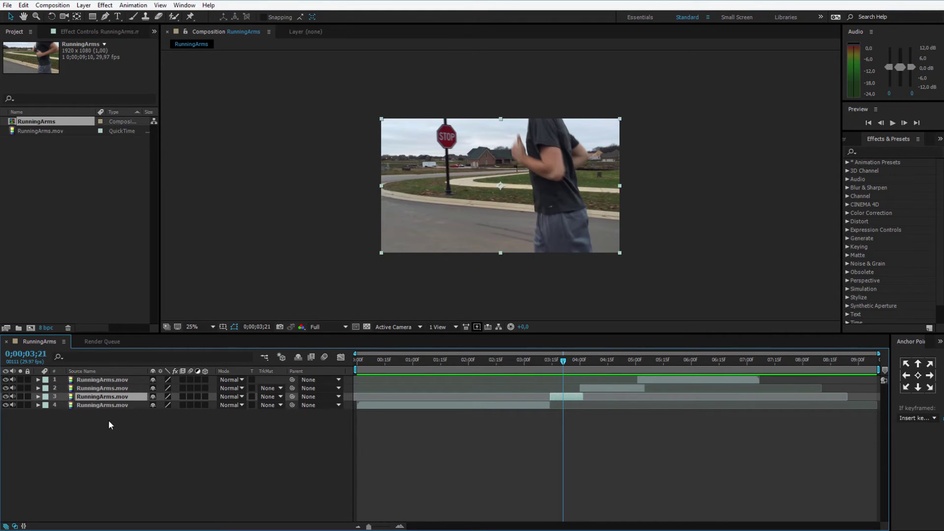
left_click(117, 405)
left_click(120, 382)
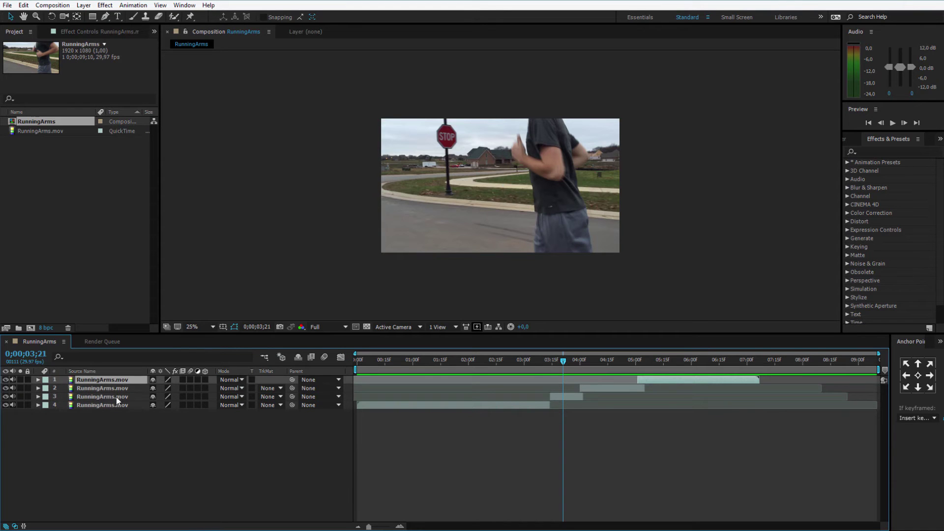
left_click_drag(620, 254, 584, 273)
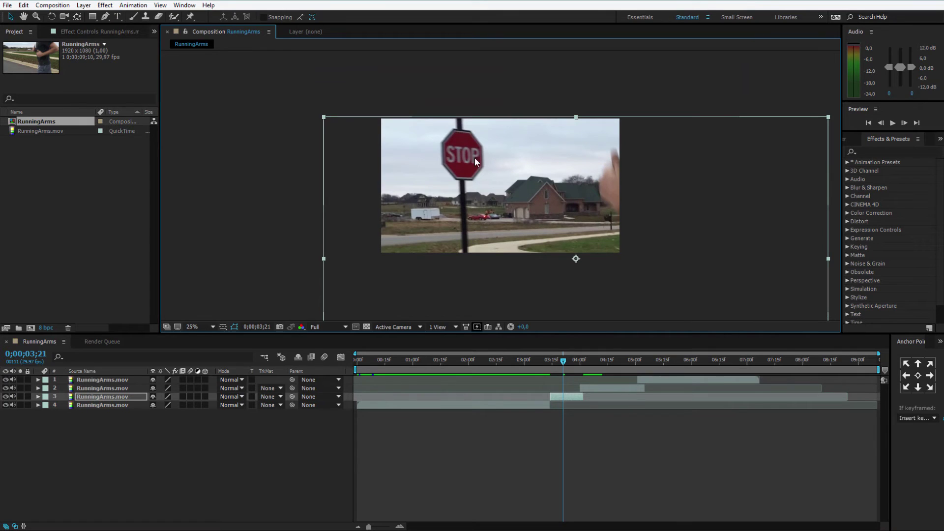
- Play back the staggered layers and stop on the top layer
left_click_drag(510, 361, 529, 361)
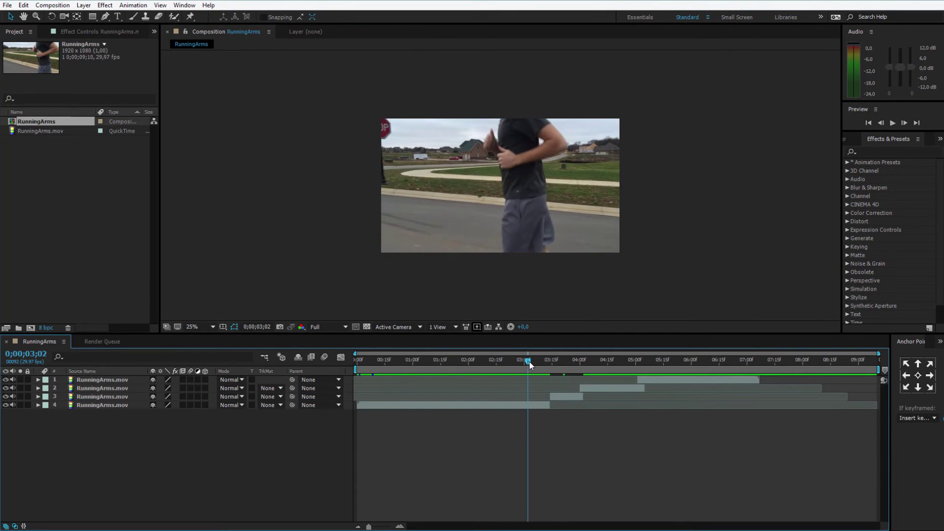
key("space")
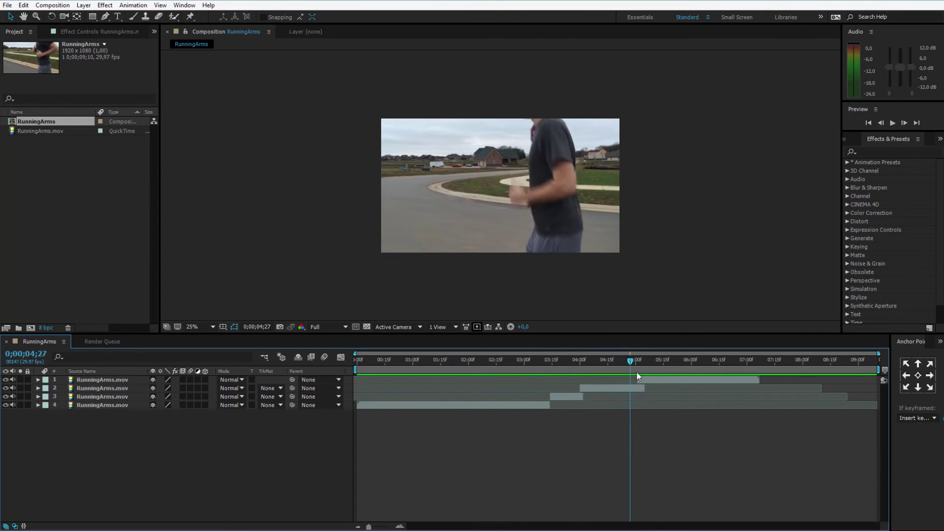
left_click(651, 378)
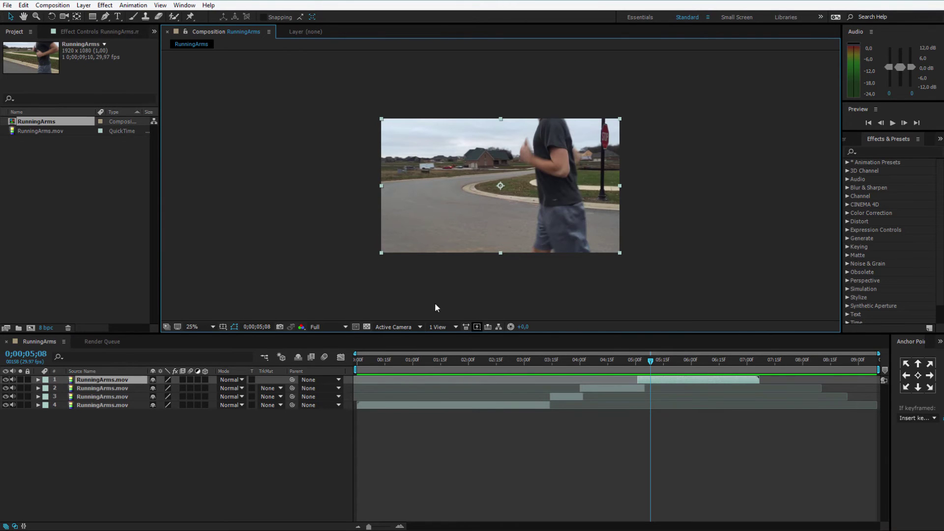
- Duplicate the top layer, enlarge it down-left as a zoomed shot, and slide it later
left_click(655, 376)
key("ctrl+d")
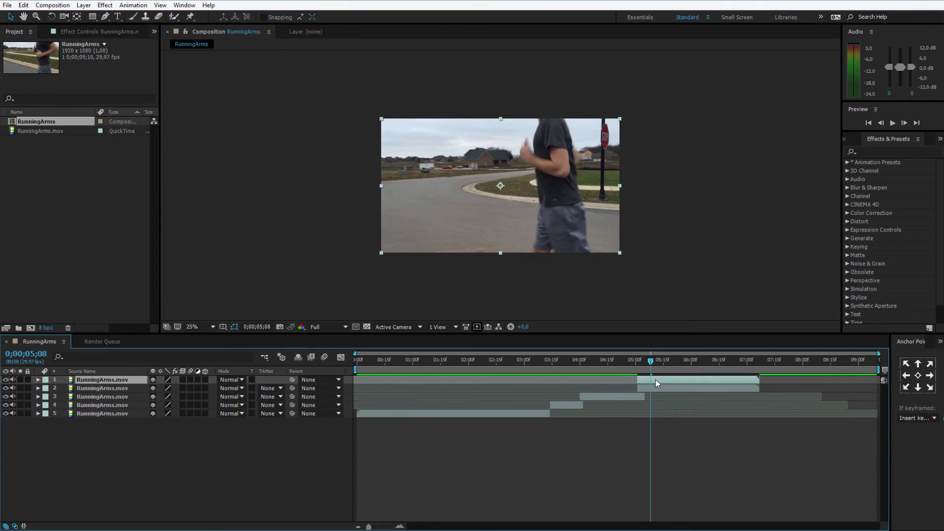
left_click_drag(382, 254, 290, 307)
mouse_move(543, 230)
left_mouse_down()
mouse_move(471, 274)
mouse_move(490, 280)
left_mouse_up()
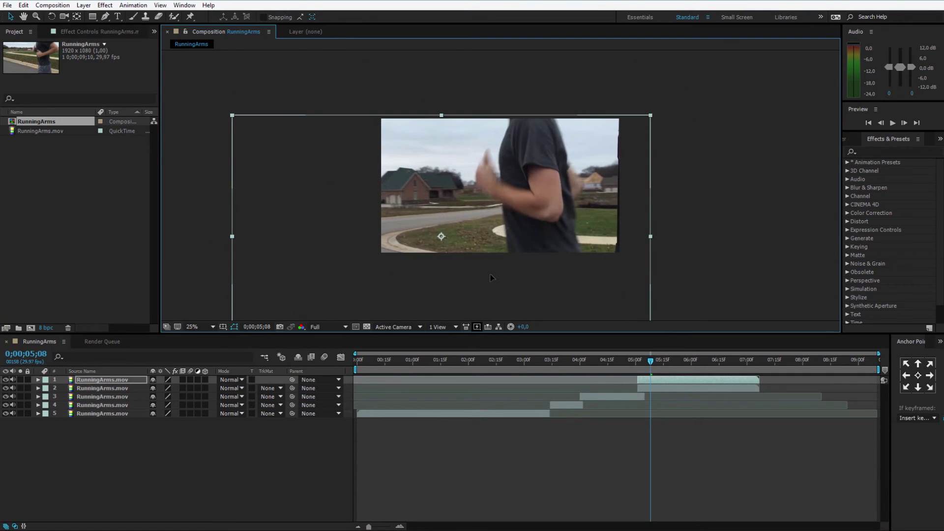
mouse_move(654, 387)
left_mouse_down()
mouse_move(645, 385)
mouse_move(678, 380)
mouse_move(665, 379)
left_mouse_up()
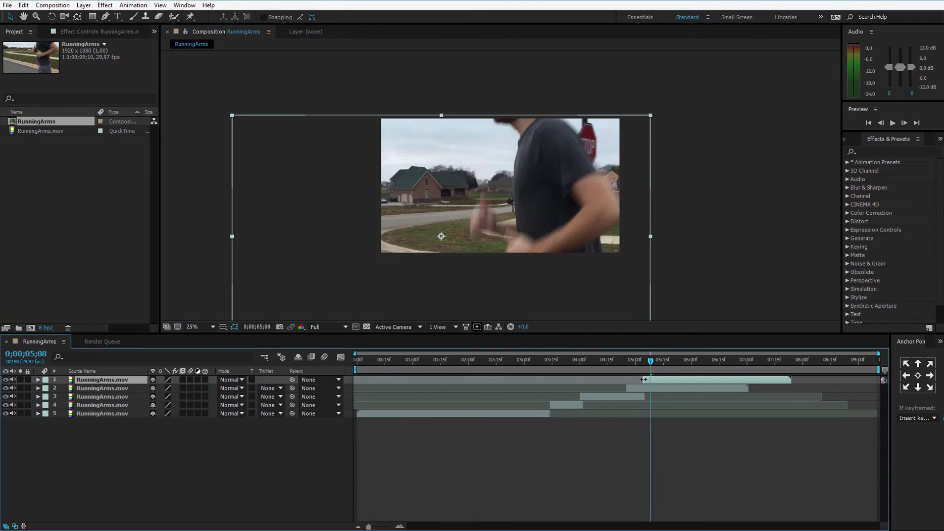
- Trim the second layer's out-point at 5;11, then extend its end later
left_click(656, 386)
key("Page_Down")
key("Page_Down")
key("Page_Down")
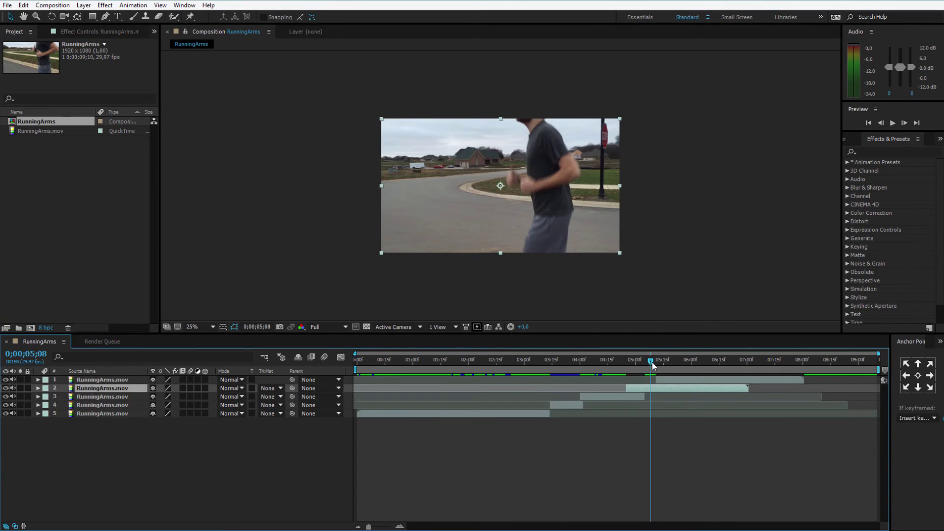
key("alt+bracketright")
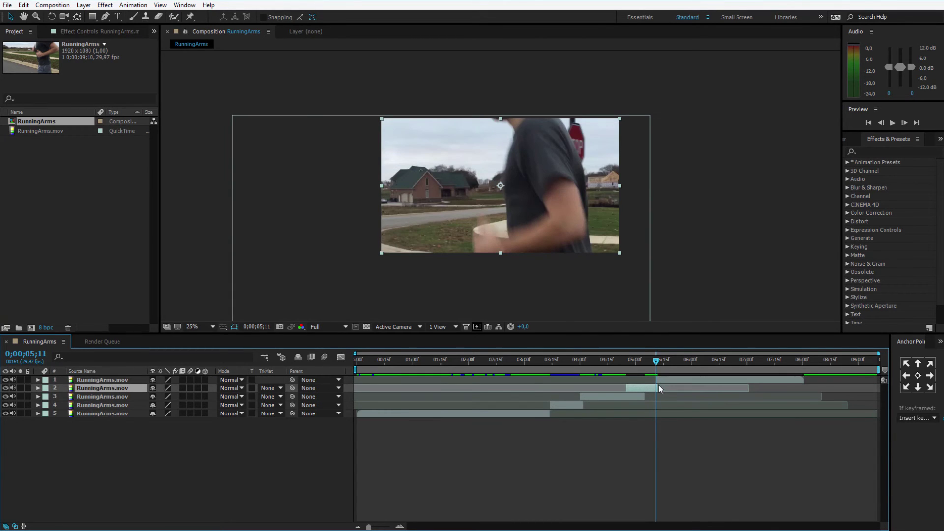
key("Page_Up")
key("Page_Up")
key("Page_Up")
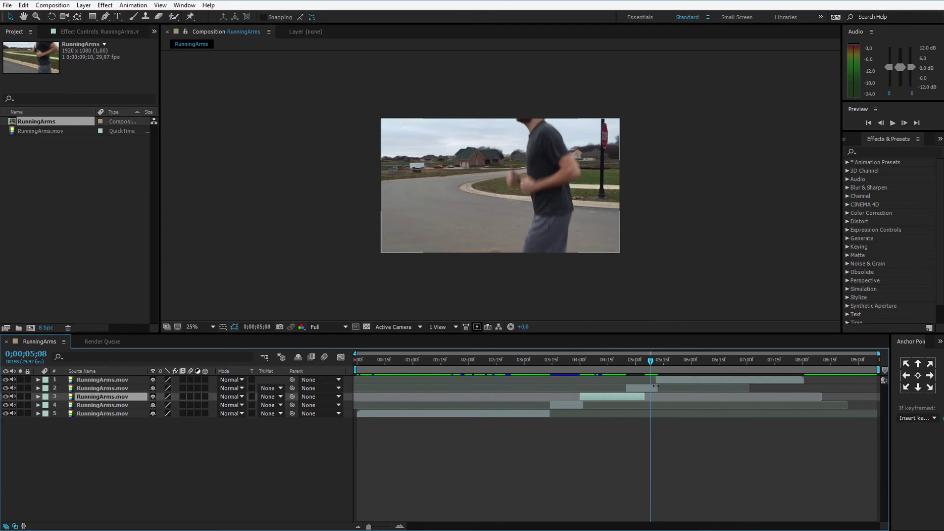
left_click_drag(656, 388, 744, 388)
left_click_drag(653, 368, 695, 384)
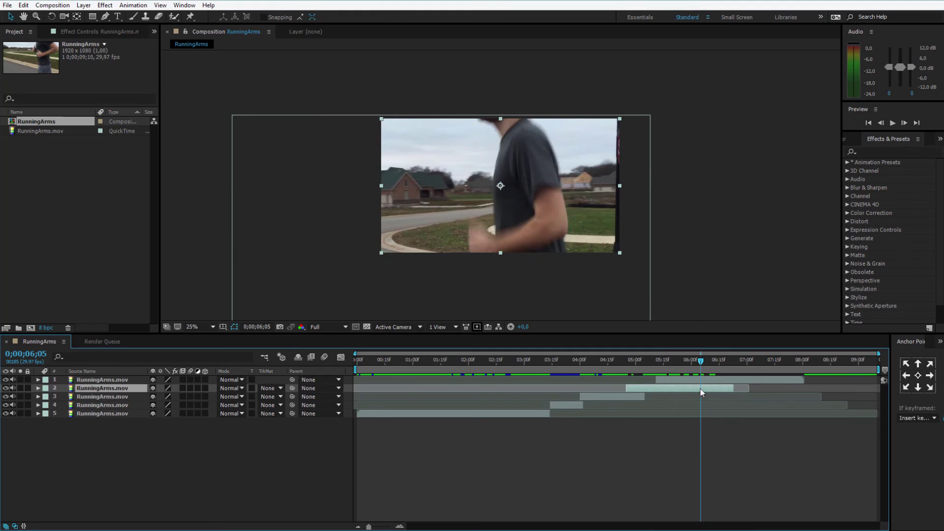
- Duplicate the second layer, move the copy to the top of the stack and slide it later
key("ctrl+d")
left_click(86, 381)
double_click(90, 386)
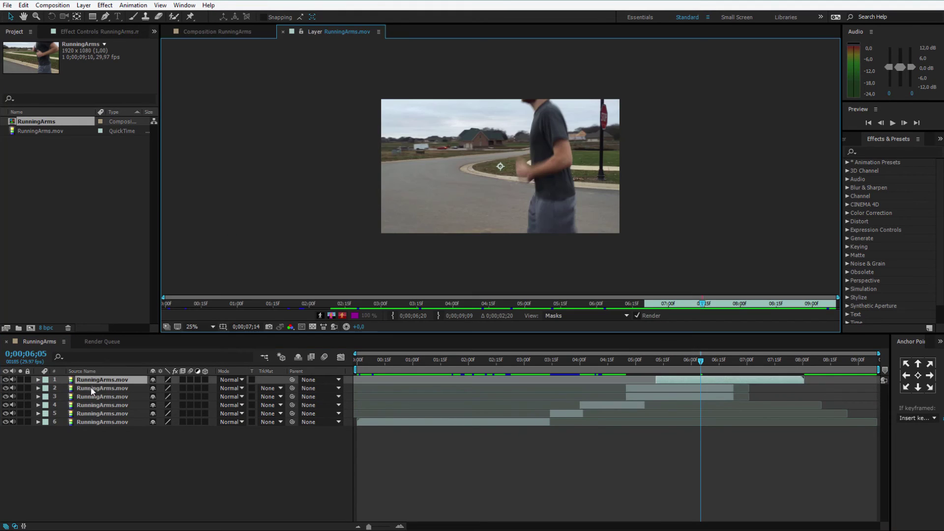
left_click_drag(91, 387, 91, 379)
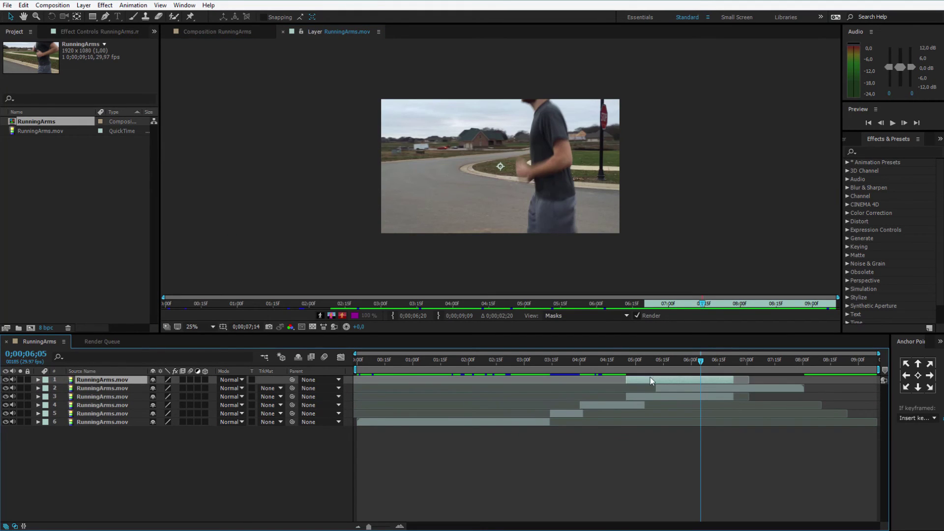
left_click_drag(650, 380, 692, 380)
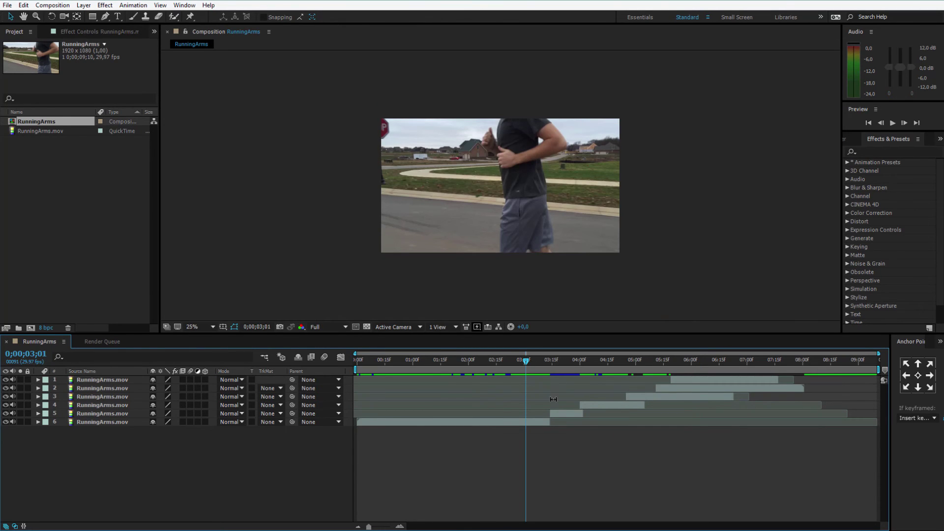
key("space")
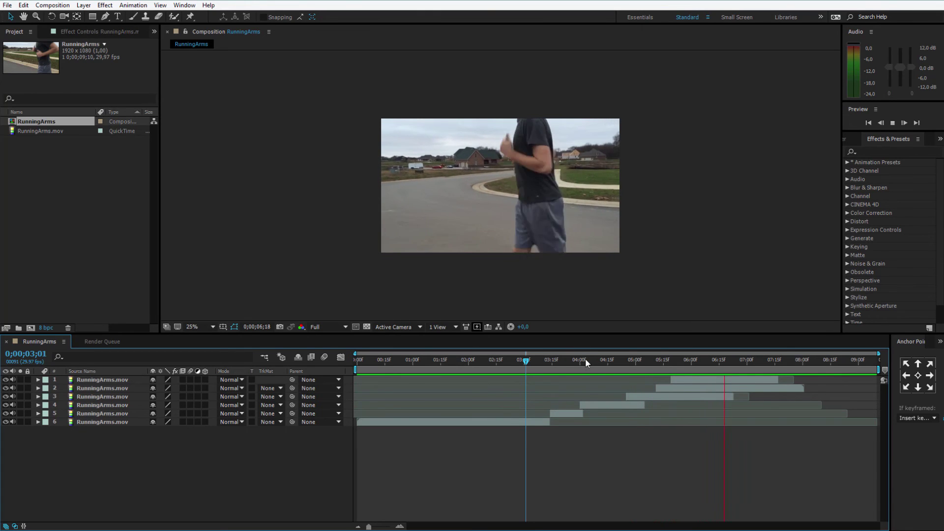
left_click_drag(523, 362, 630, 392)
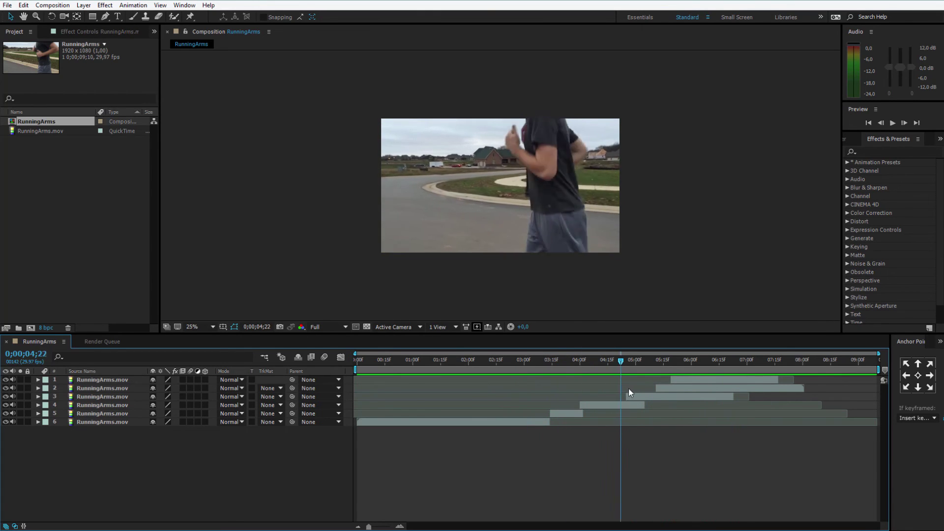
left_click(387, 358)
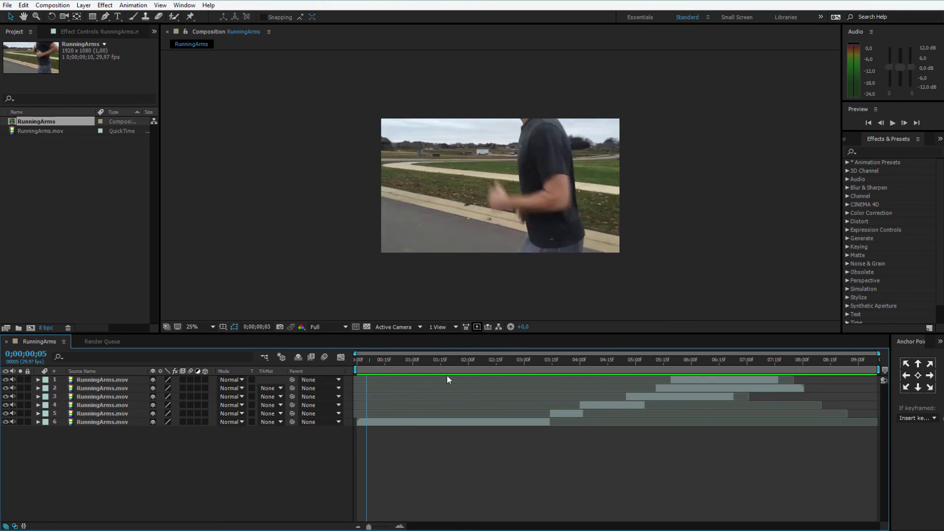
left_click_drag(364, 368, 510, 389)
- Trim the bottom layer's in-point at 02;23 and slide all six layers to start at 0;00
left_click(476, 422)
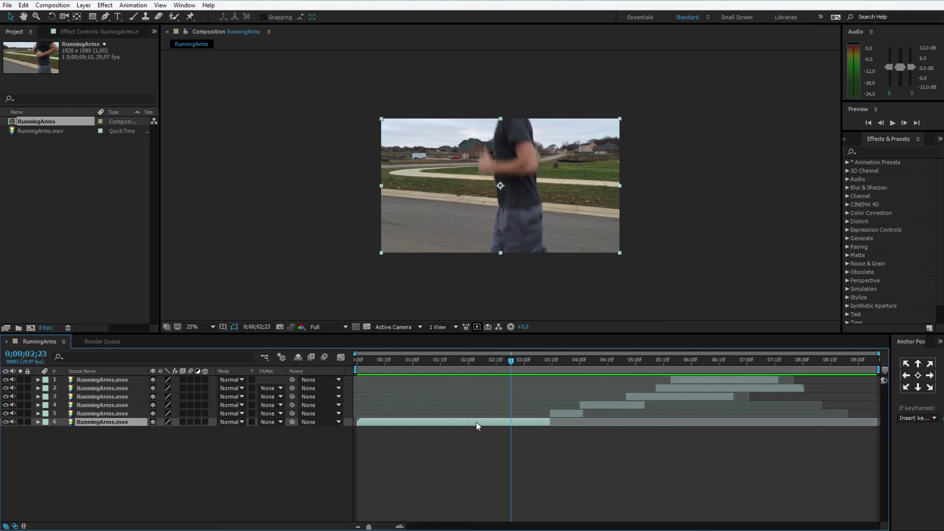
key("alt+bracketleft")
key("ctrl+a")
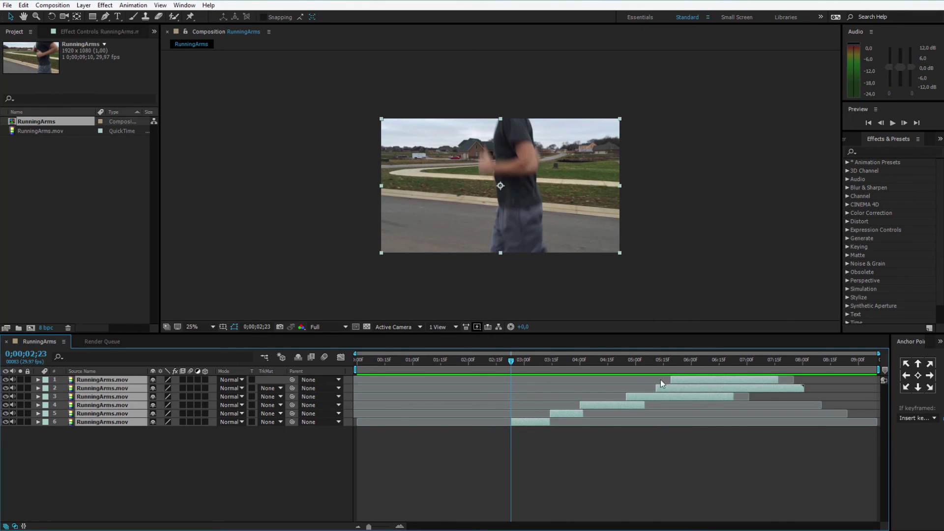
left_click_drag(660, 380, 503, 379)
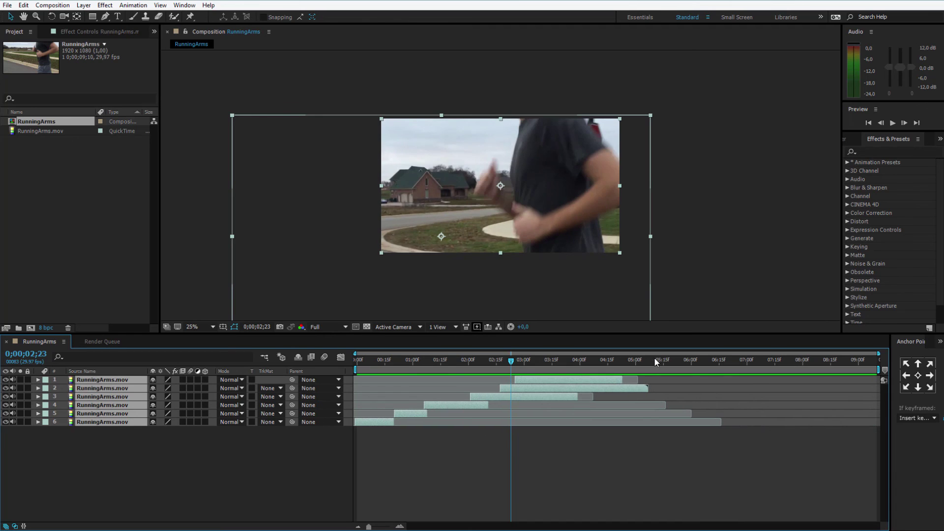
- Scrub through the shifted edit, deselect all layers, and jump to 04;21
left_click(640, 362)
left_click_drag(616, 364, 357, 362)
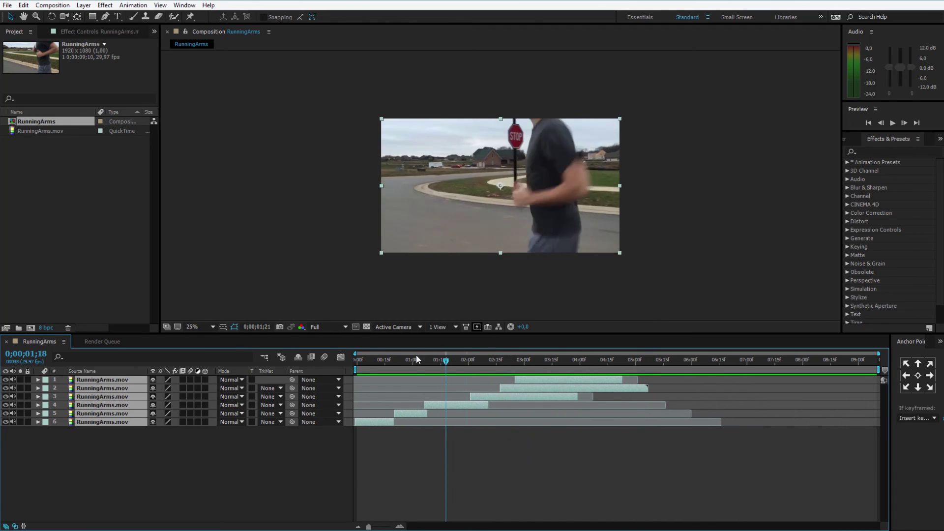
left_click(492, 486)
key("k")
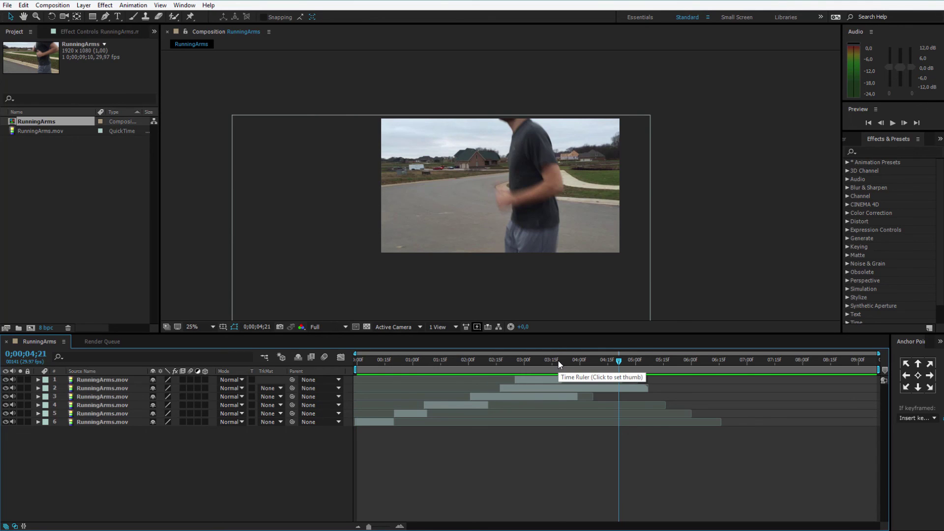
left_click_drag(558, 361, 282, 350)
key("space")
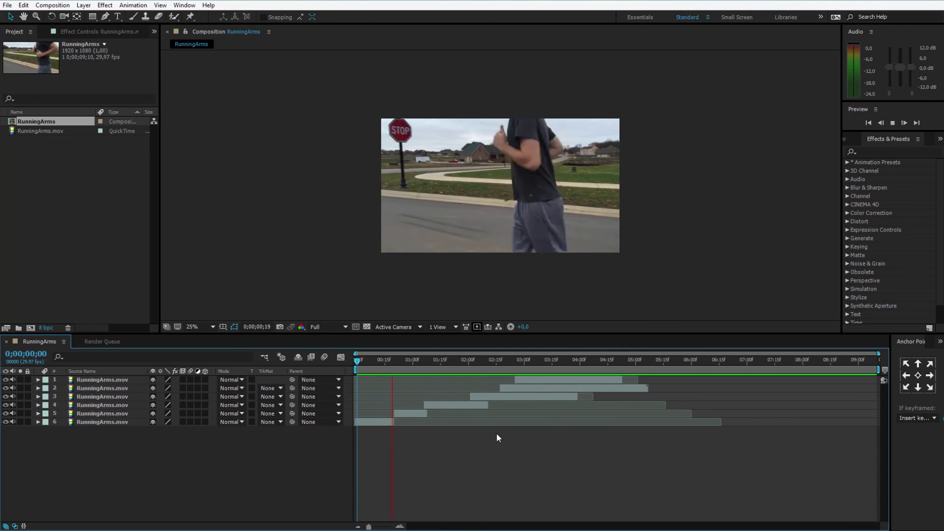
left_click(588, 360)
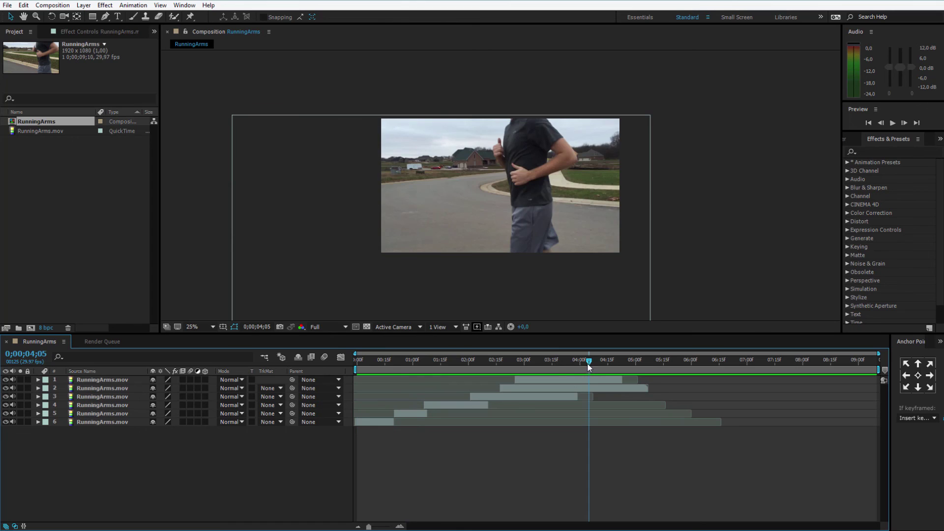
left_click_drag(589, 361, 357, 361)
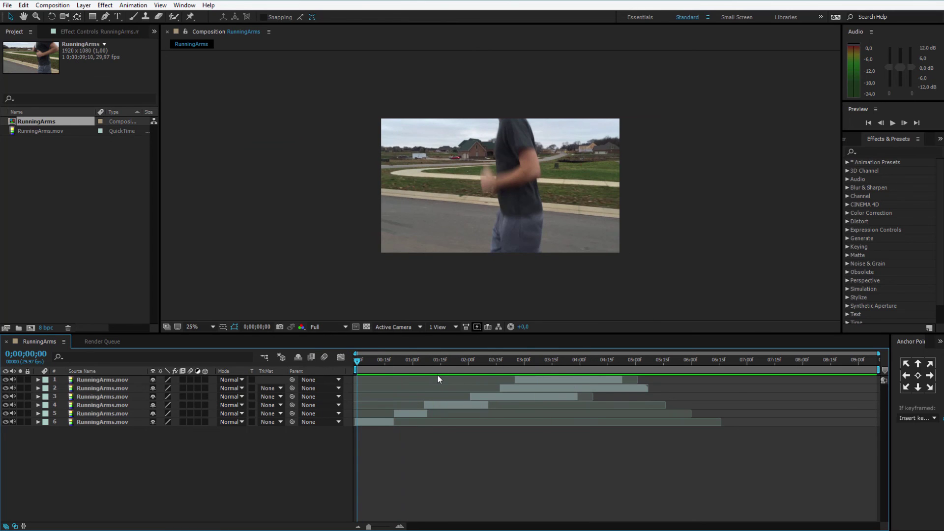